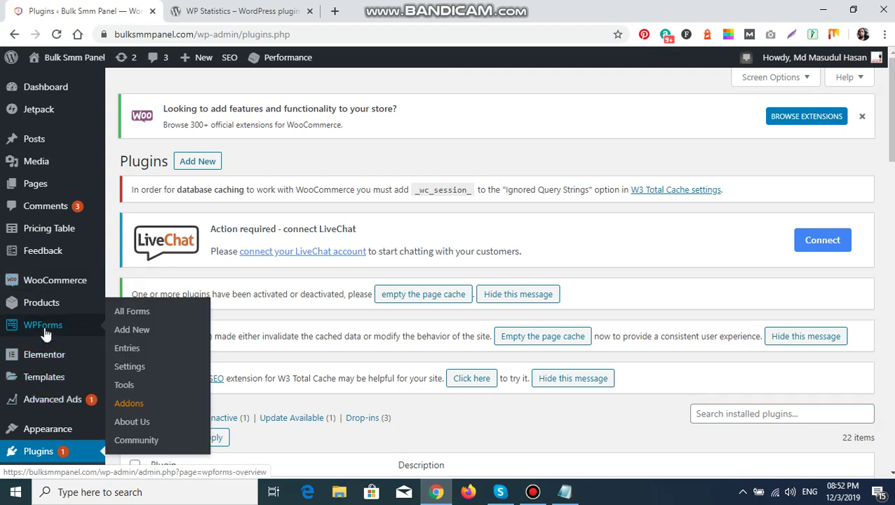
Step: Look over the installed plugins and reload the Plugins page of the site dashboard
left_click_drag(892, 116, 893, 200)
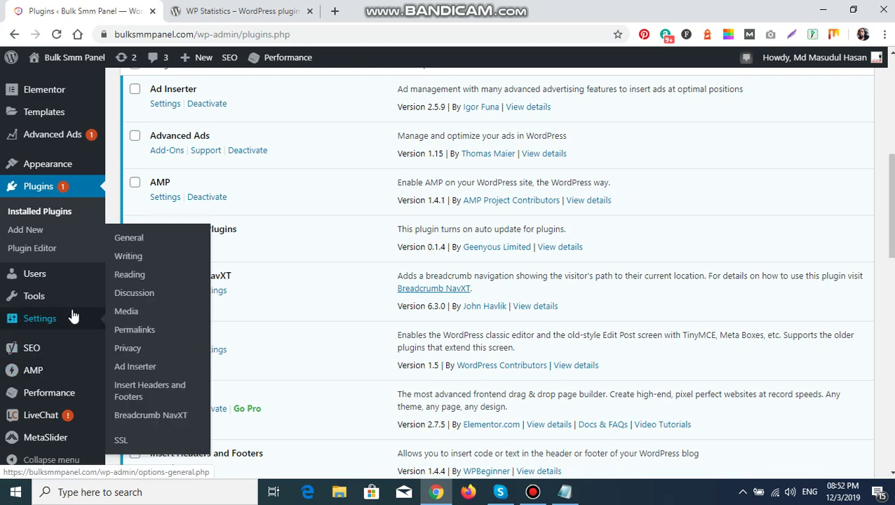
mouse_move(40, 322)
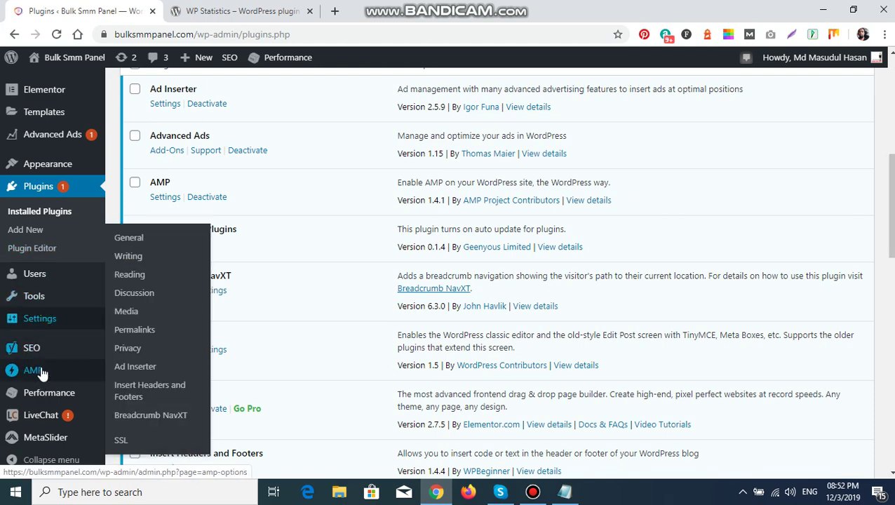
left_click(35, 190)
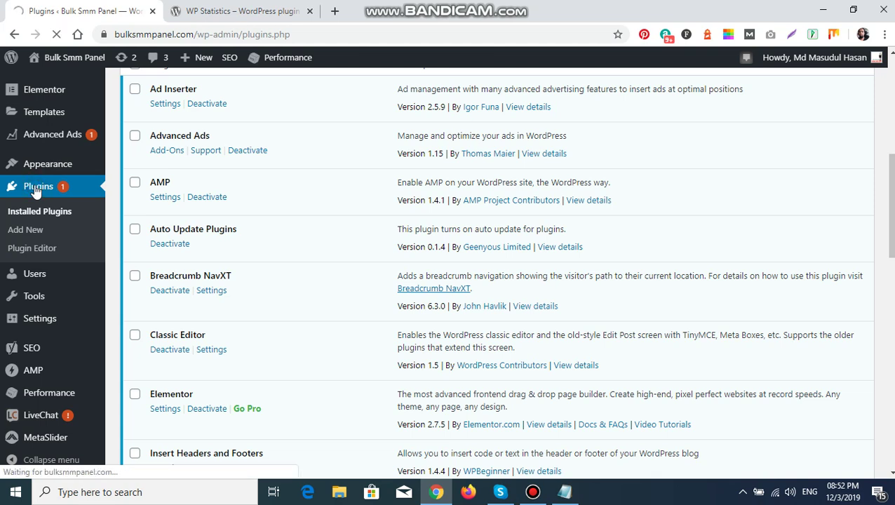
Step: Highlight the "Search for Plugin." line in the Notepad notes, and open the page for adding new plugins in Chrome
left_click(565, 492)
left_click_drag(136, 50, 2, 49)
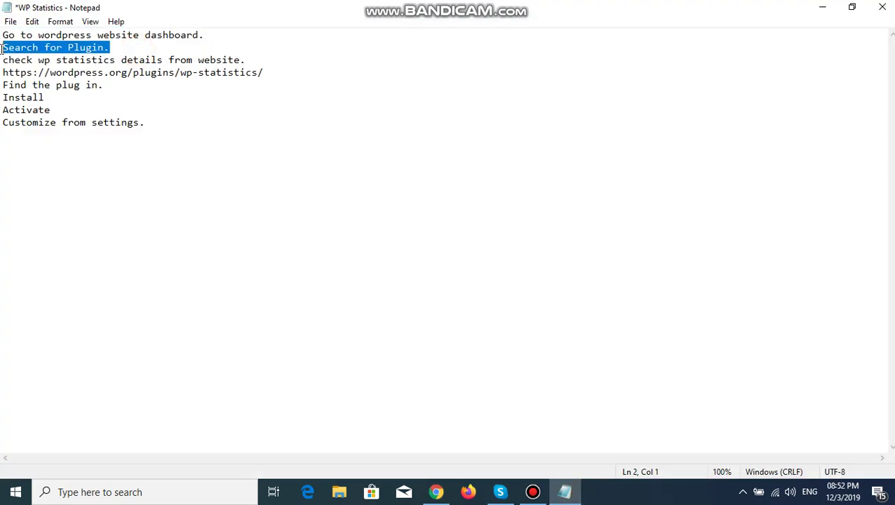
left_click(823, 7)
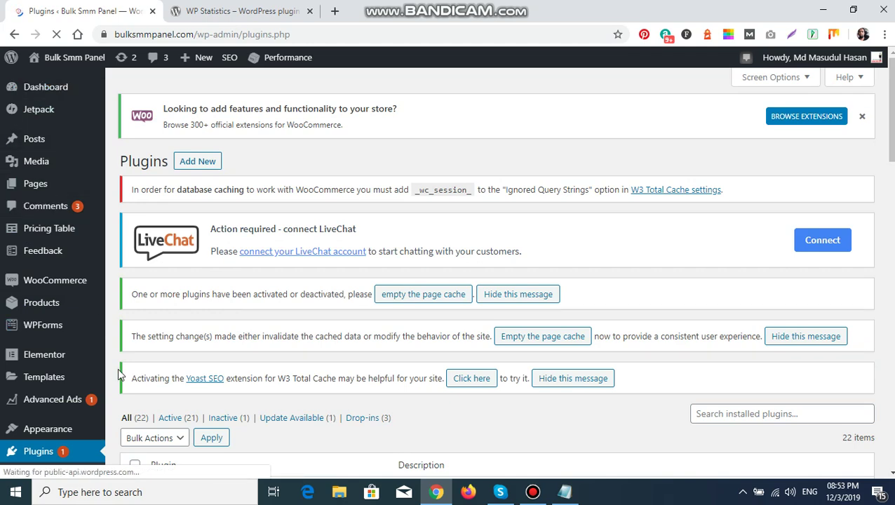
scroll(330, 355, "down", 3)
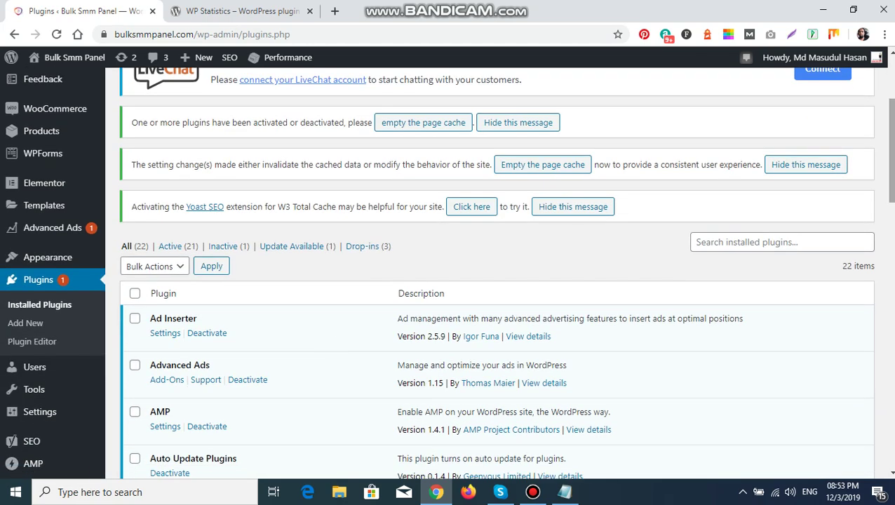
left_click(26, 324)
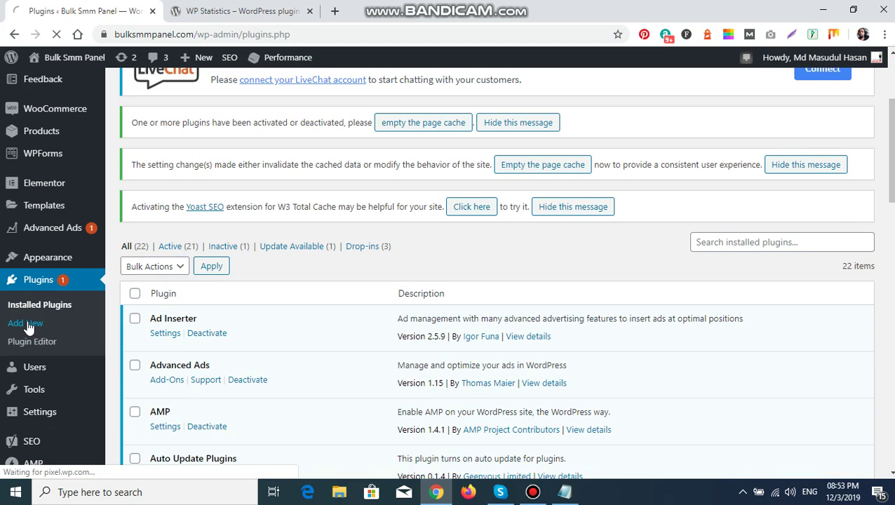
Step: Highlight the wordpress.org/plugins/wp-statistics address in the Notepad notes and return to Chrome
left_click(564, 492)
left_click(180, 60)
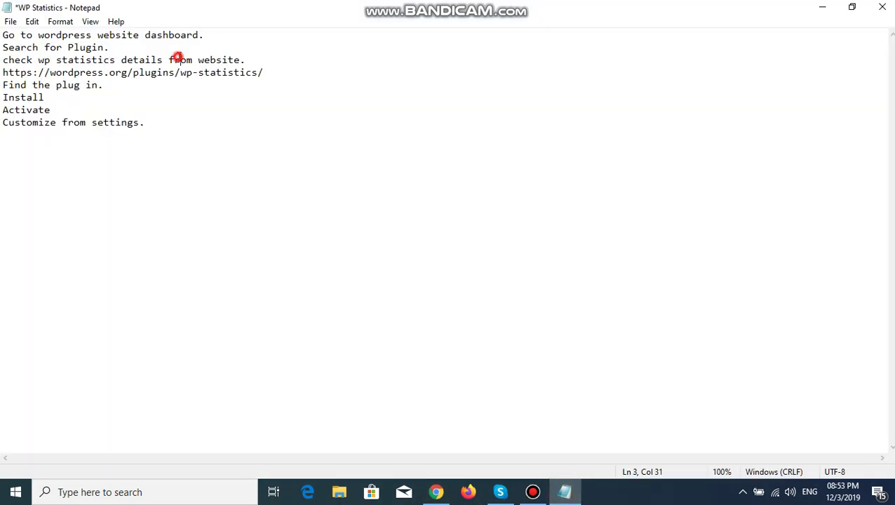
left_click_drag(271, 76, 2, 73)
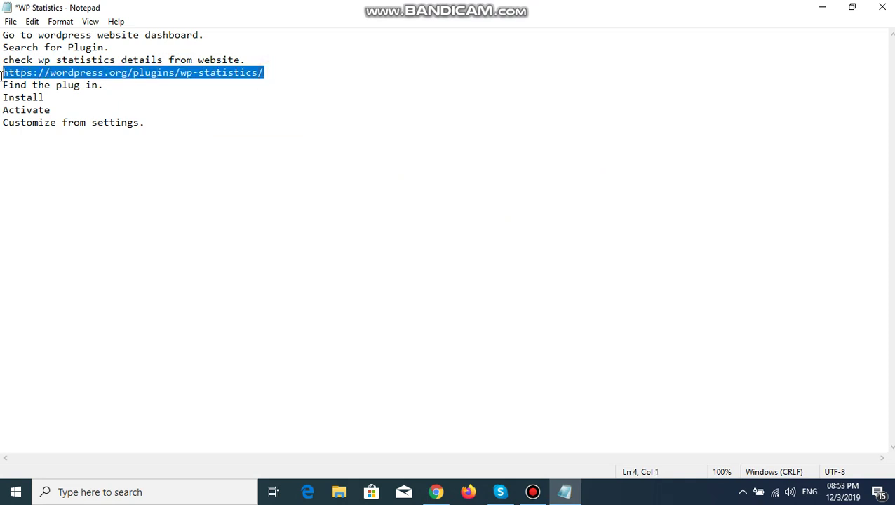
left_click(437, 492)
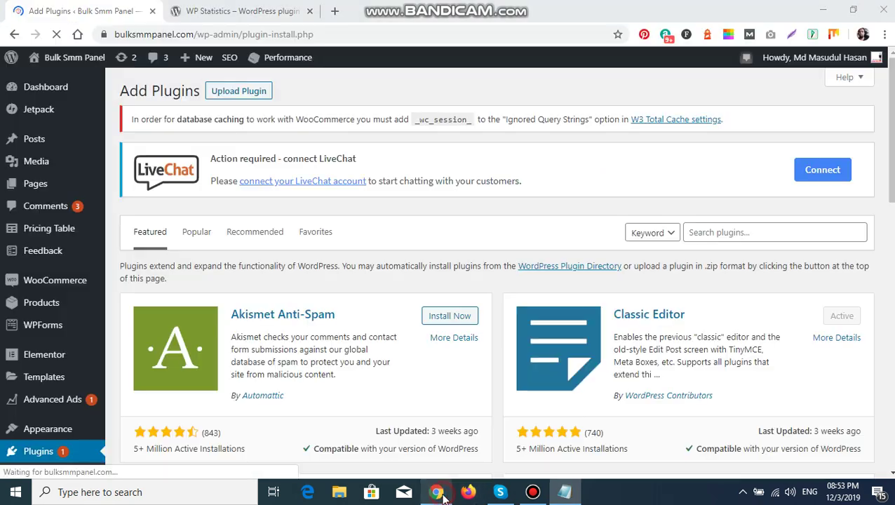
Step: Copy the plugin name "WP Statistics" from its WordPress.org plugin page
left_click(257, 8)
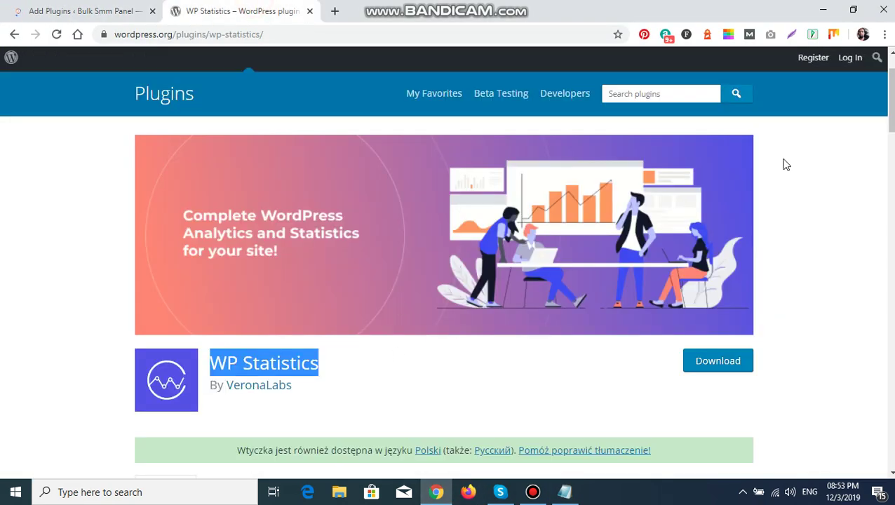
right_click(292, 361)
left_click(303, 367)
Step: Examine the plugin's description, feature list, active installations and five-star ratings on its WordPress.org page
scroll(655, 425, "down", 8)
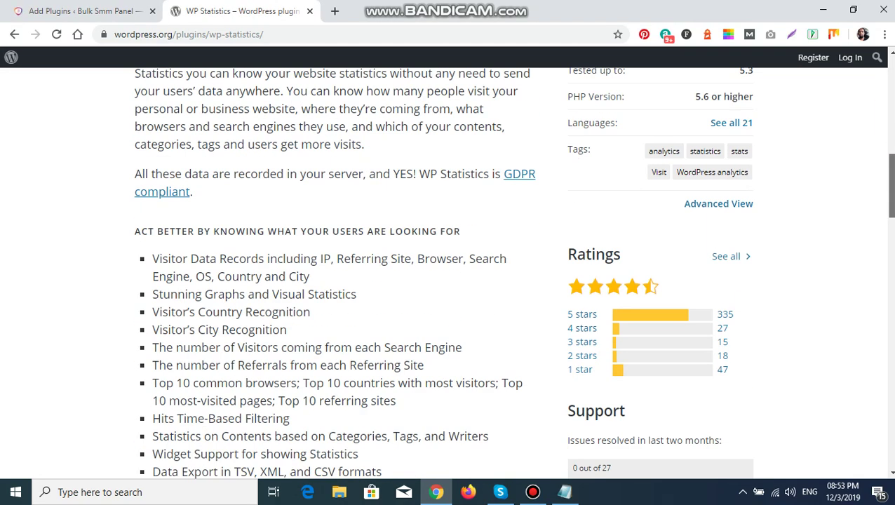
scroll(654, 425, "up", 2)
left_click(562, 411)
key("ctrl+a")
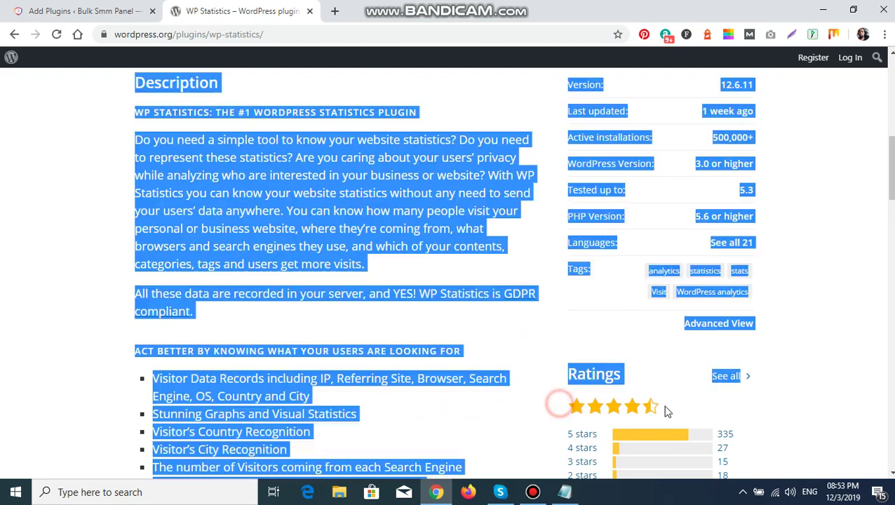
left_click_drag(709, 137, 755, 137)
double_click(748, 139)
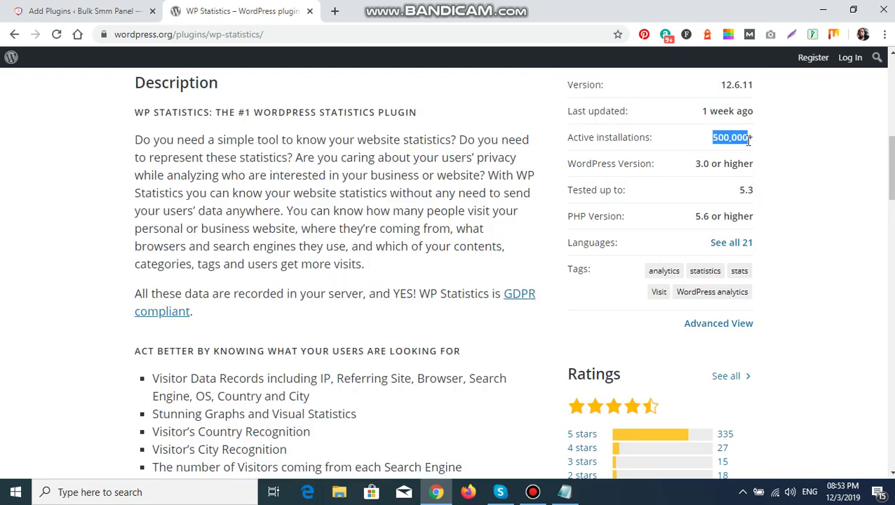
left_click_drag(891, 143, 891, 186)
left_click_drag(743, 144, 719, 145)
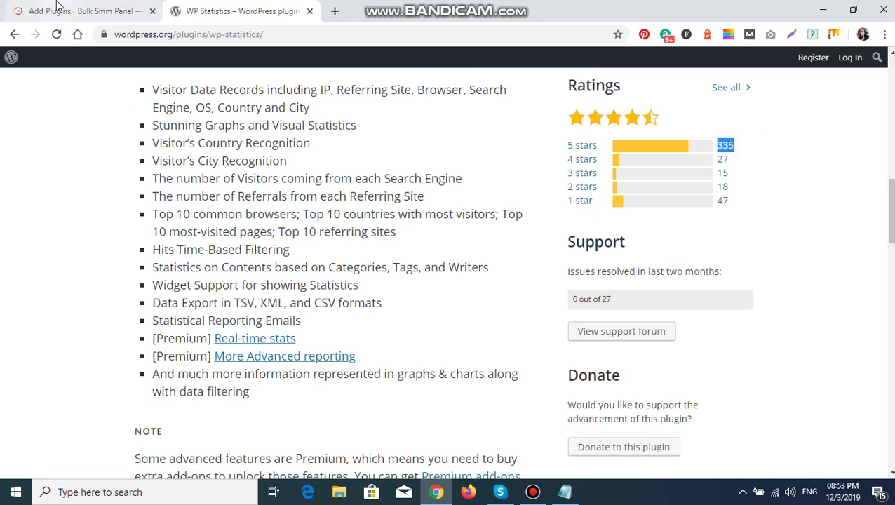
Step: Search for "WP Statistics" on the dashboard's Add Plugins page
left_click(61, 11)
left_click(719, 304)
type("WP Statistics")
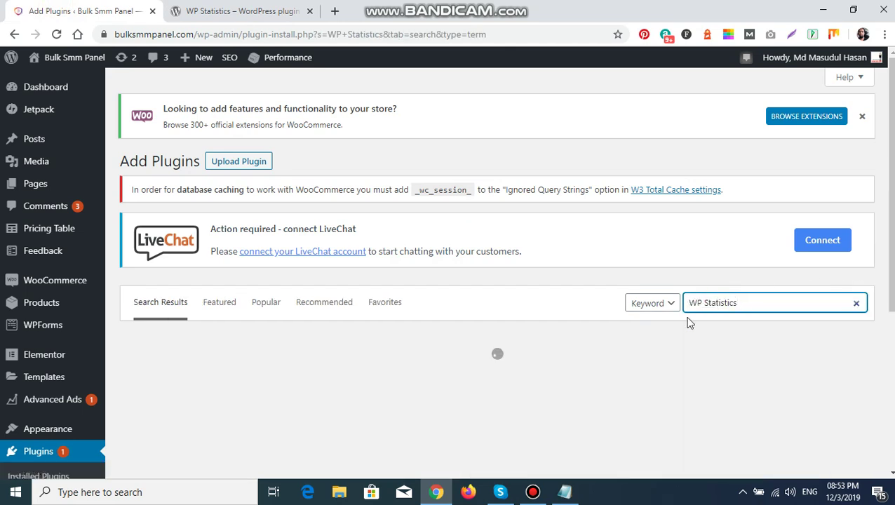
Step: Highlight the find, install, activate and customize lines one after another in the Notepad notes
left_click(568, 494)
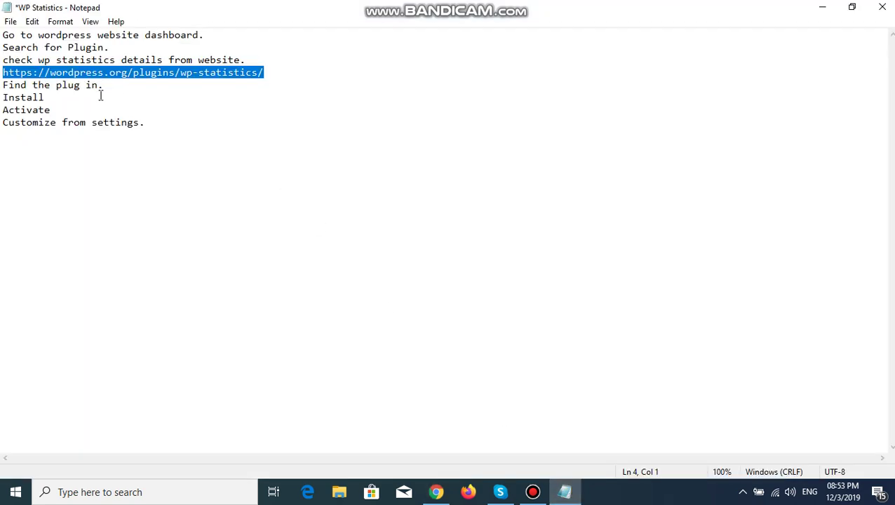
left_click(110, 85)
key("shift+Home")
left_click(49, 97)
key("shift+Home")
left_click(71, 106)
key("shift+Home")
left_click(172, 118)
key("shift+Home")
key("Left")
key("shift+Down")
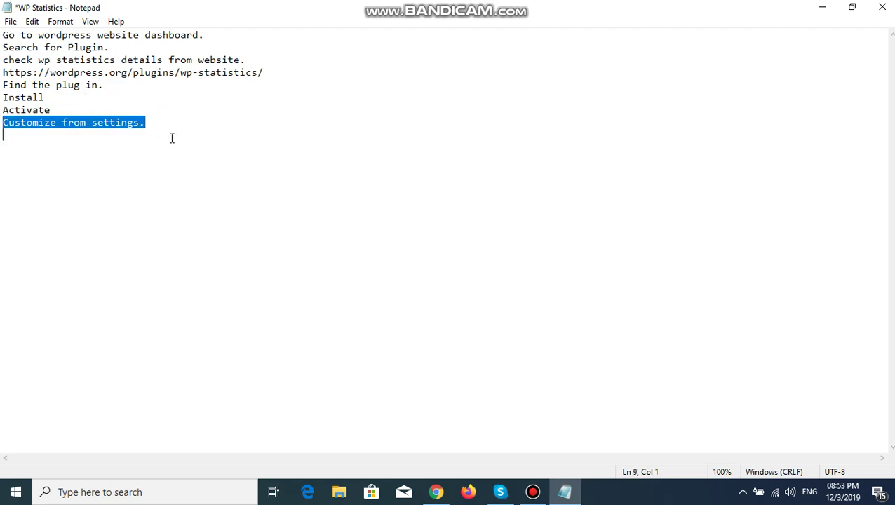
Step: Return to Chrome, and install and activate the WP Statistics plugin by VeronaLabs
left_click(823, 7)
left_click(454, 377)
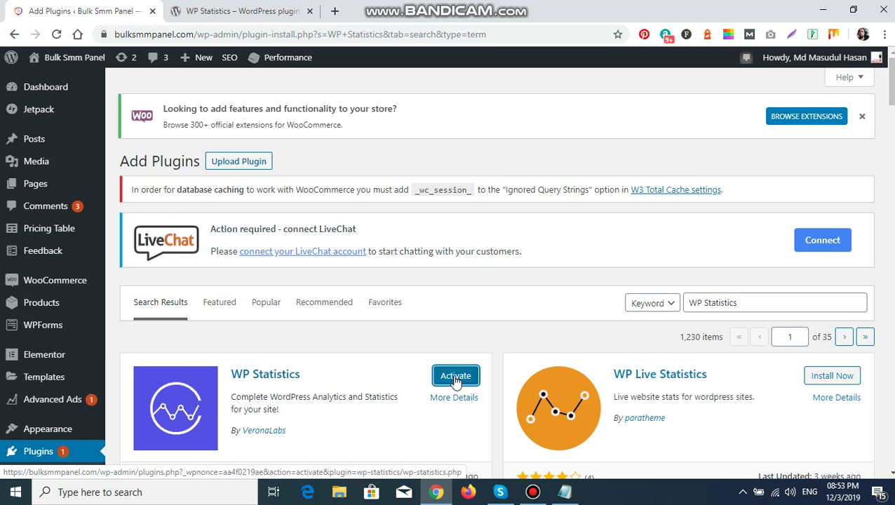
left_click(455, 379)
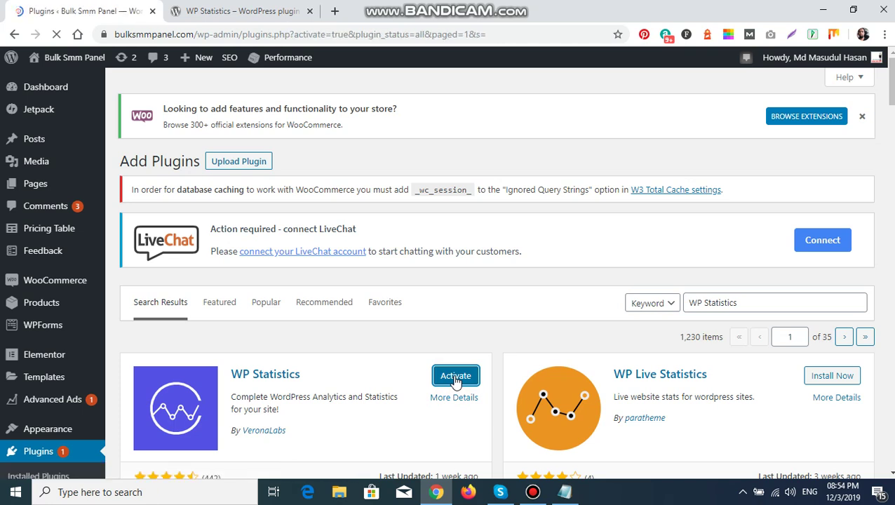
Step: Insert "plug in" after "Customize" in the last line of the Notepad notes
left_click(577, 496)
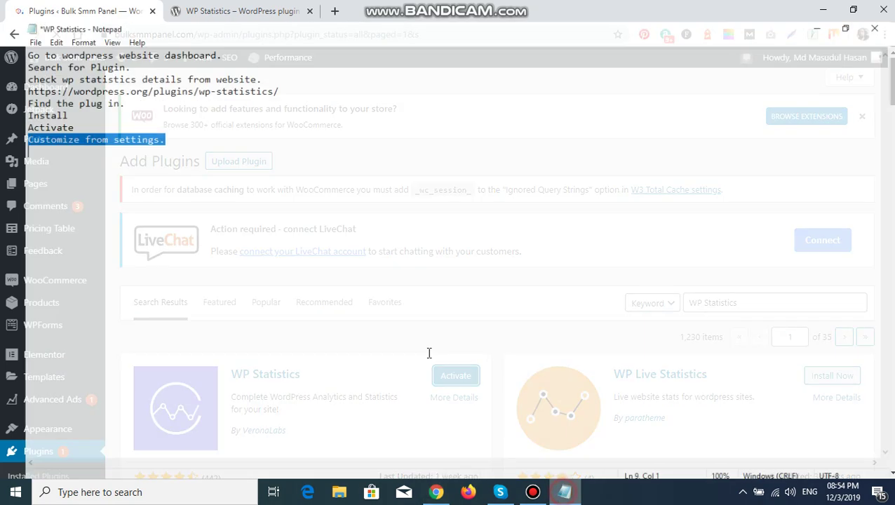
left_click(172, 130)
left_click_drag(91, 123, 165, 123)
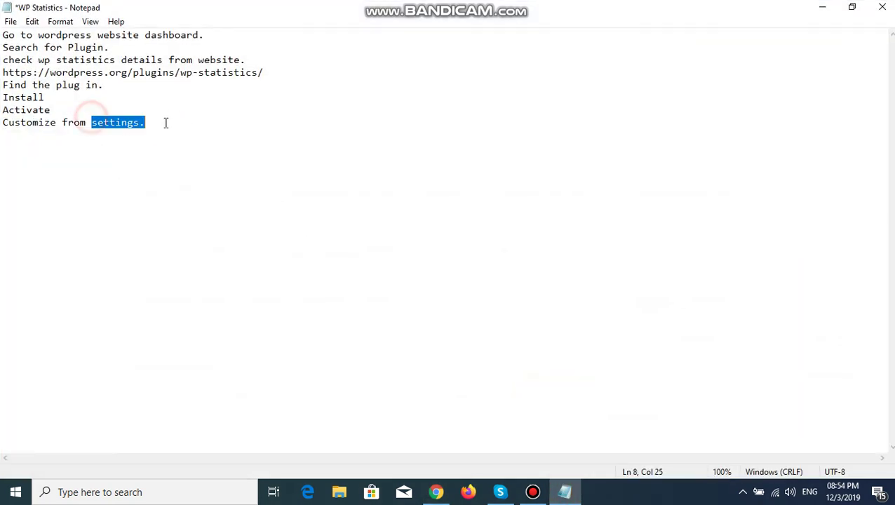
left_click_drag(2, 125, 147, 122)
left_click(58, 123)
type("plug in")
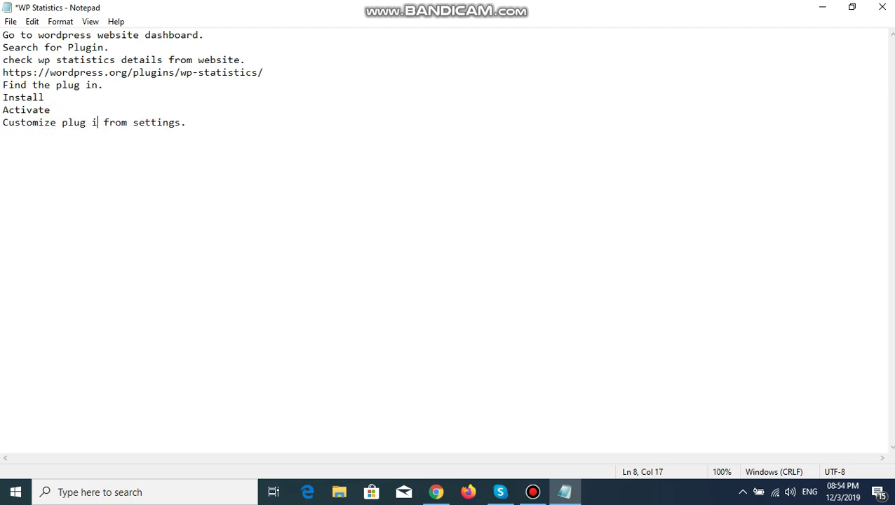
Step: Return to Chrome and open the settings of WP Statistics from the installed plugins list
left_click(435, 492)
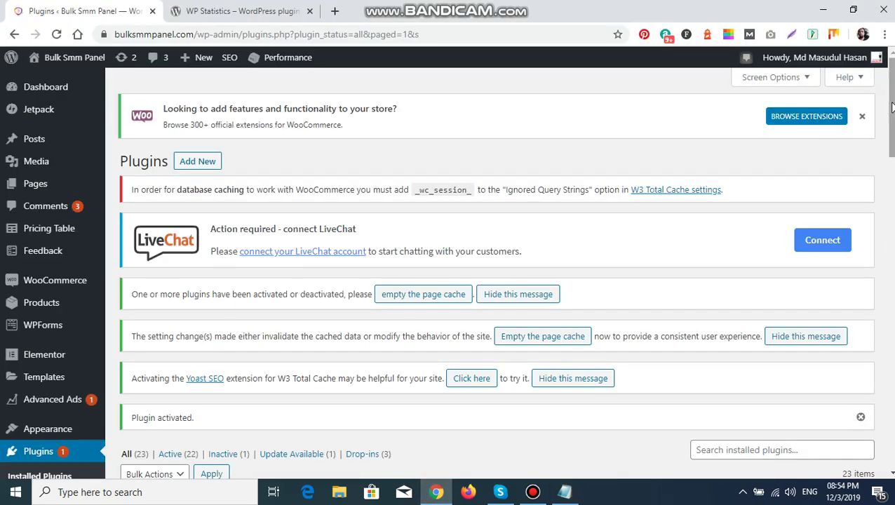
left_click_drag(891, 111, 891, 421)
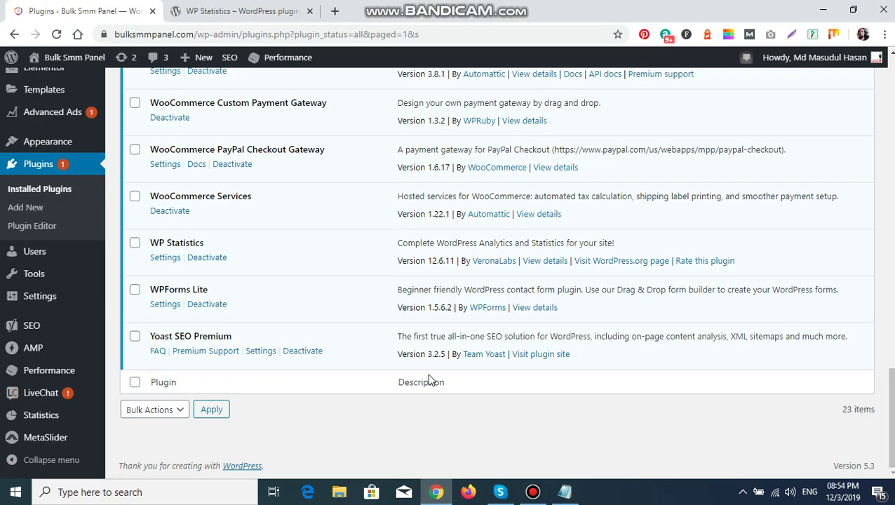
left_click(166, 258)
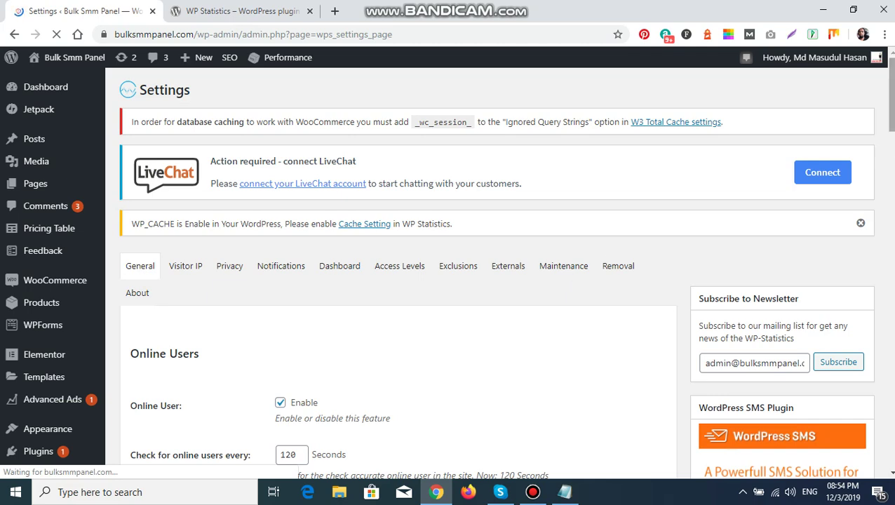
Step: Enable "Record all user" under Online Users and "Visitors logs" under Visitors in the general settings
scroll(890, 112, "down", 3)
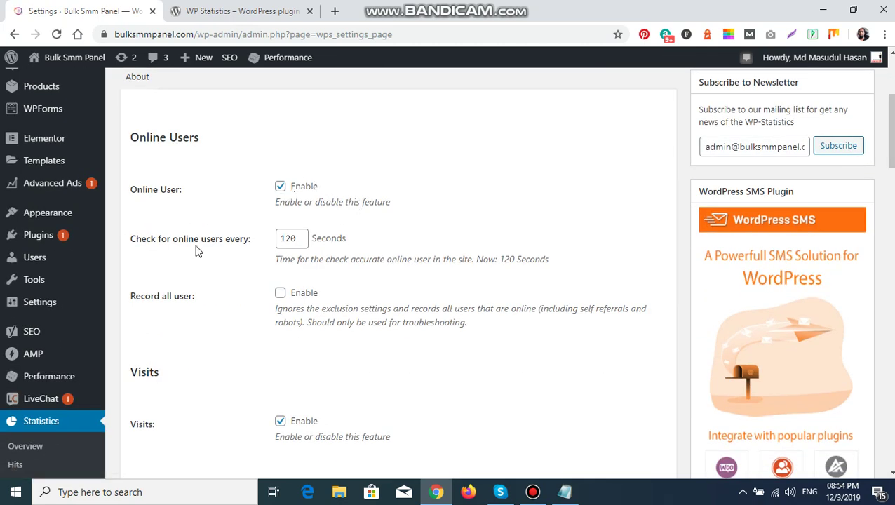
left_click(298, 241)
left_click(280, 294)
scroll(393, 274, "down", 5)
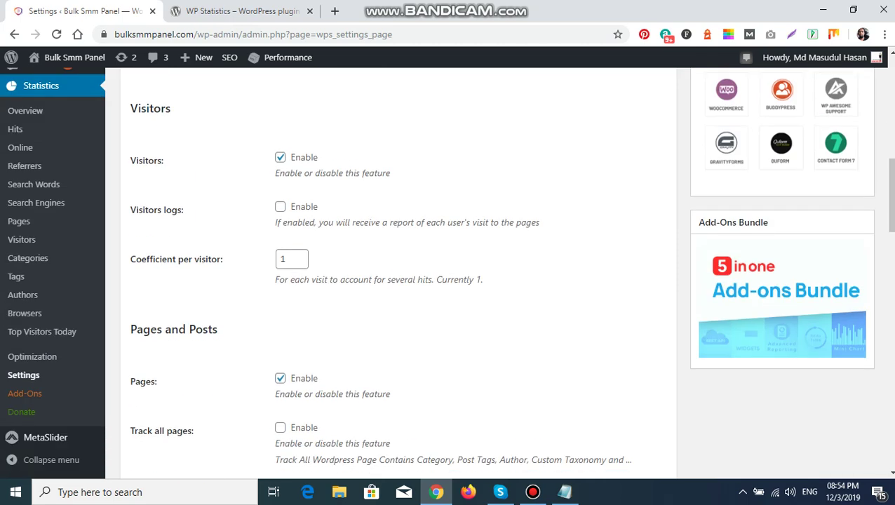
scroll(393, 273, "up", 2)
scroll(469, 249, "down", 1)
scroll(468, 249, "up", 1)
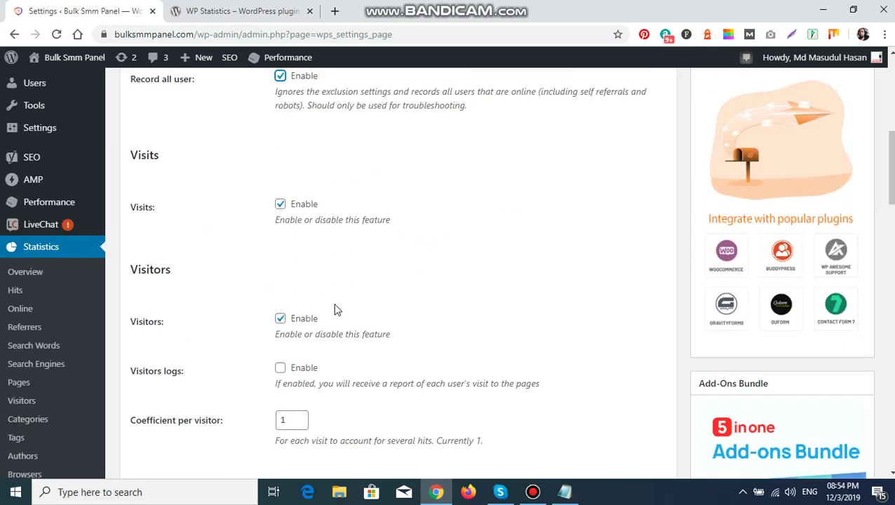
left_click(280, 369)
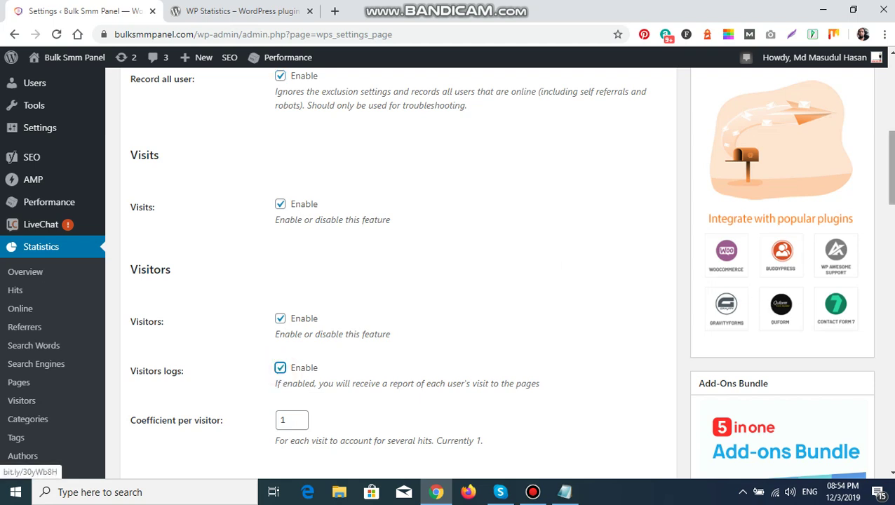
Step: Enable "Track all pages" under Pages and Posts and highlight the description of what it tracks
scroll(469, 274, "down", 4)
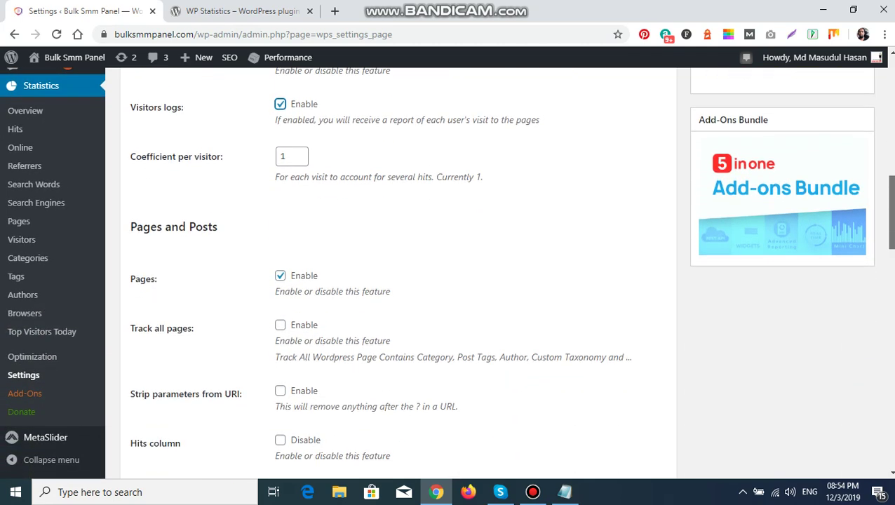
scroll(444, 221, "down", 2)
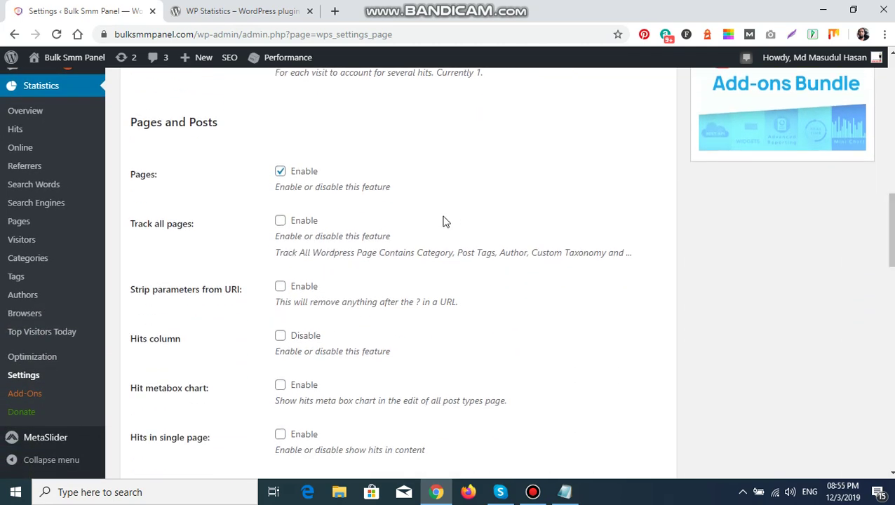
left_click(280, 222)
left_click_drag(275, 252, 642, 269)
Step: Enable "Hit metabox chart" and "Hits in single page" under Pages and Posts
scroll(889, 232, "down", 3)
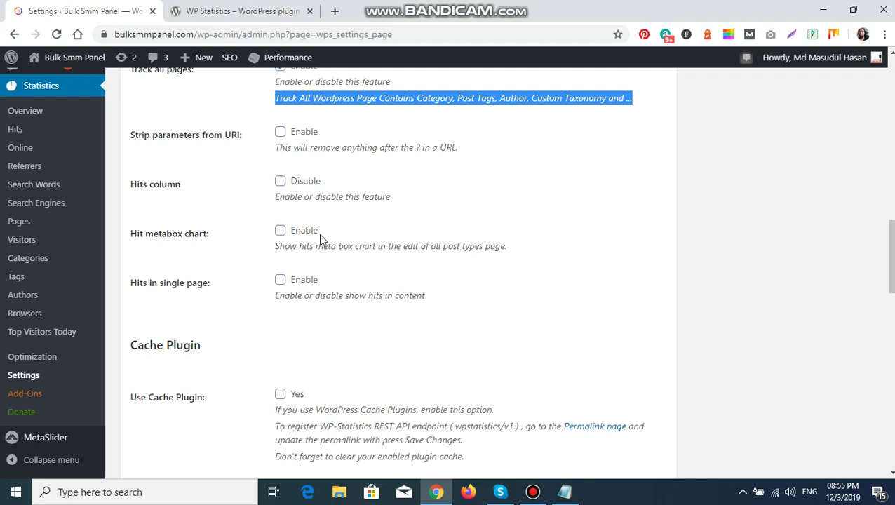
left_click(281, 238)
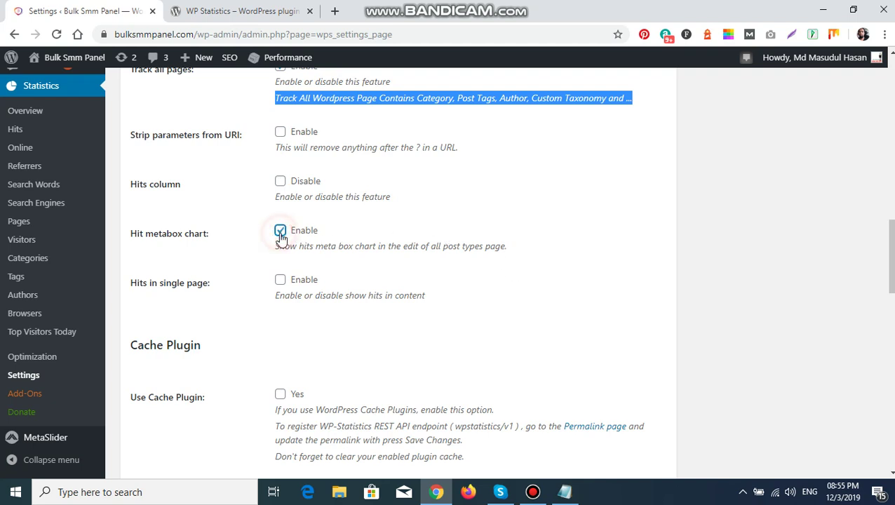
left_click(281, 282)
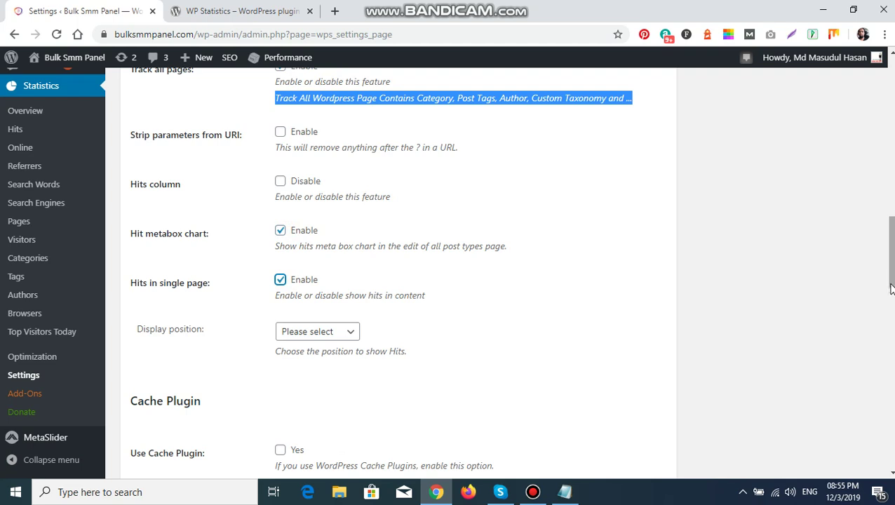
Step: Set the display position of hits in single pages to "After Content"
left_click_drag(891, 272, 891, 297)
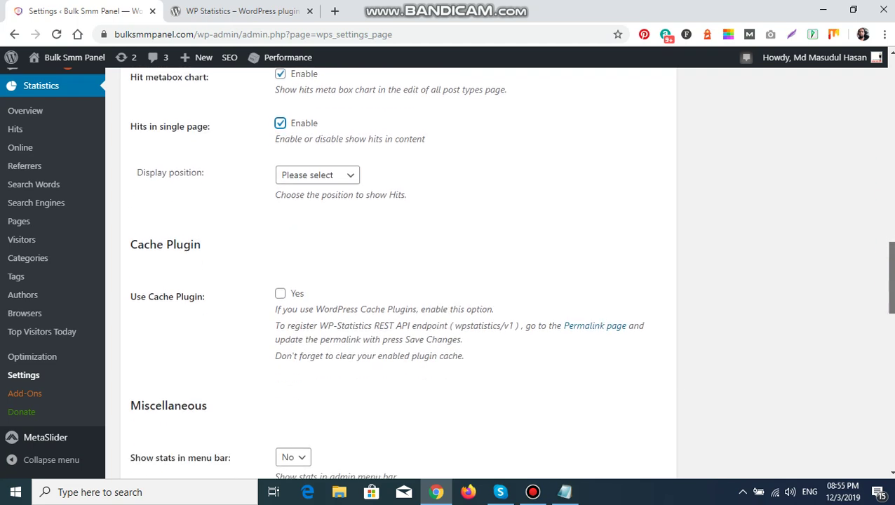
left_click(329, 179)
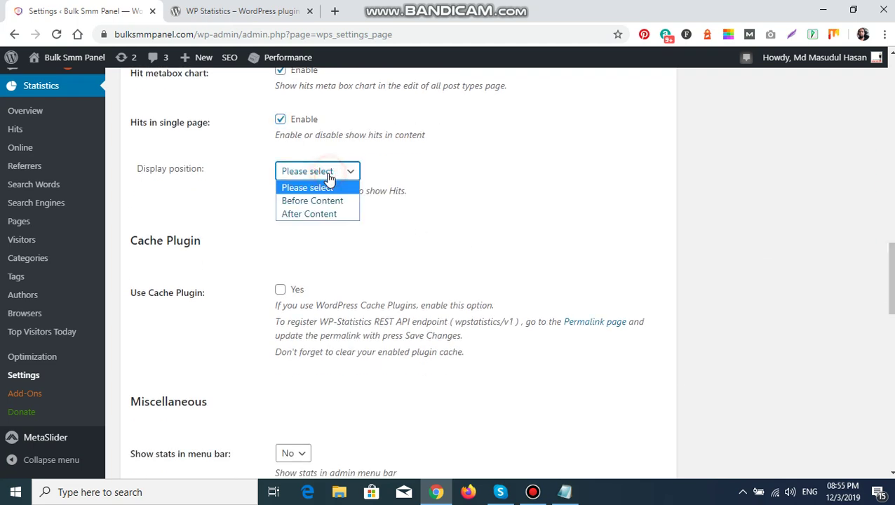
left_click(319, 217)
Step: Enable "Use Cache Plugin" in the Cache Plugin section and go over its description
scroll(538, 235, "down", 3)
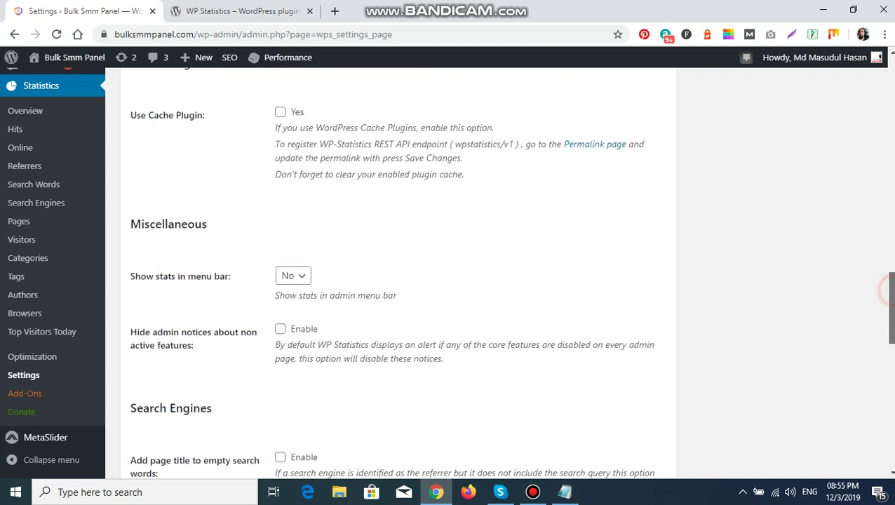
left_click(280, 108)
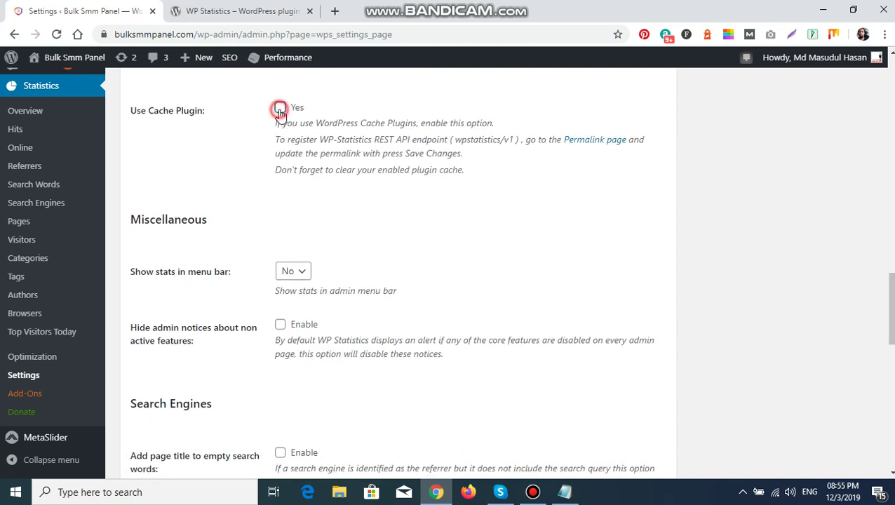
left_click_drag(275, 123, 528, 175)
left_click(527, 176)
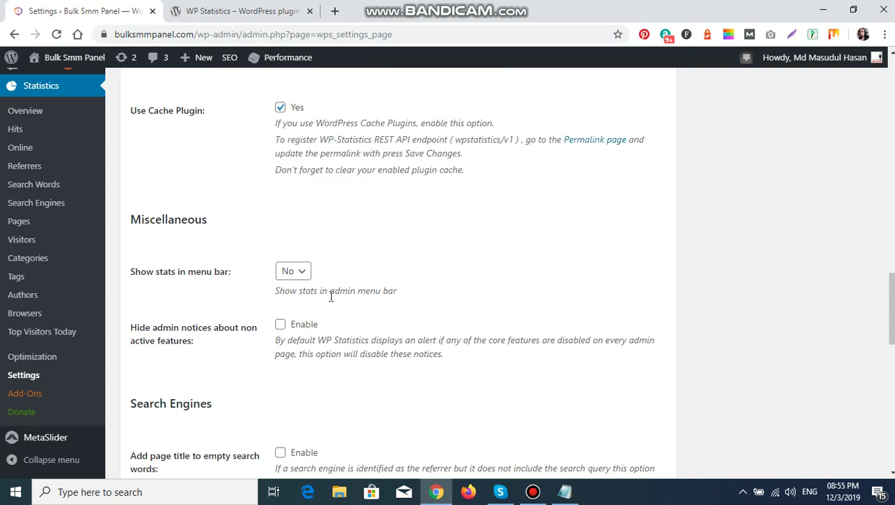
Step: Set "Show stats in menu bar" to Yes and enable "Hide admin notices about non active features" under Miscellaneous
left_click(304, 278)
left_click(292, 301)
left_click_drag(889, 309, 889, 346)
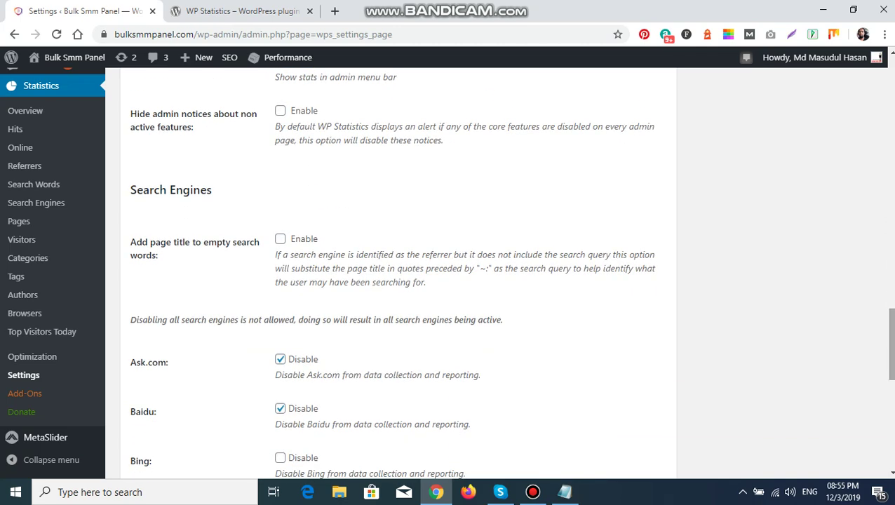
left_click(280, 112)
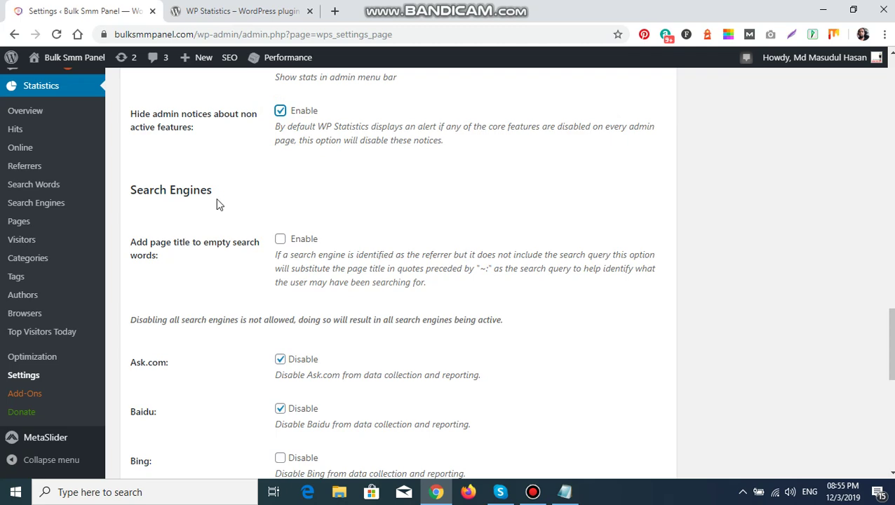
Step: Enable "Add page title to empty search words" and clear the Disable option for Ask.com, Baidu, clearch.org and Qwant
left_click(280, 239)
scroll(430, 219, "down", 4)
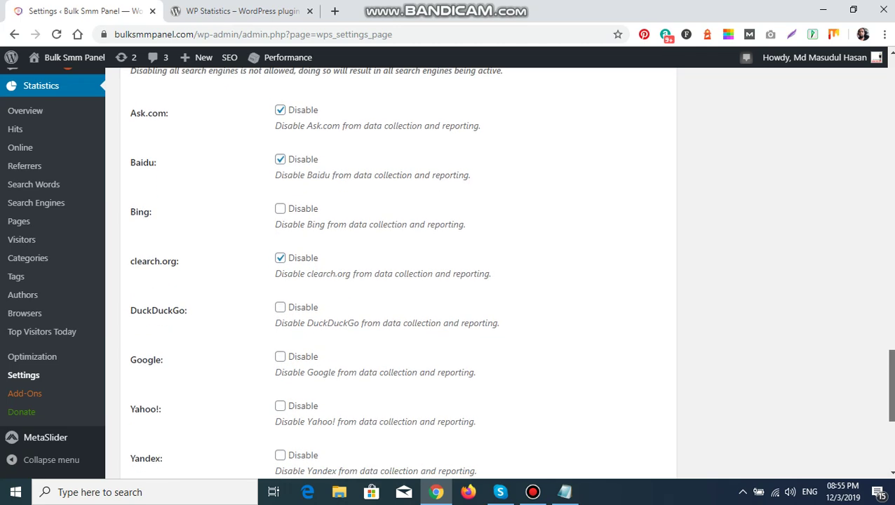
left_click(279, 112)
left_click(280, 160)
left_click(279, 258)
left_click_drag(889, 385, 889, 426)
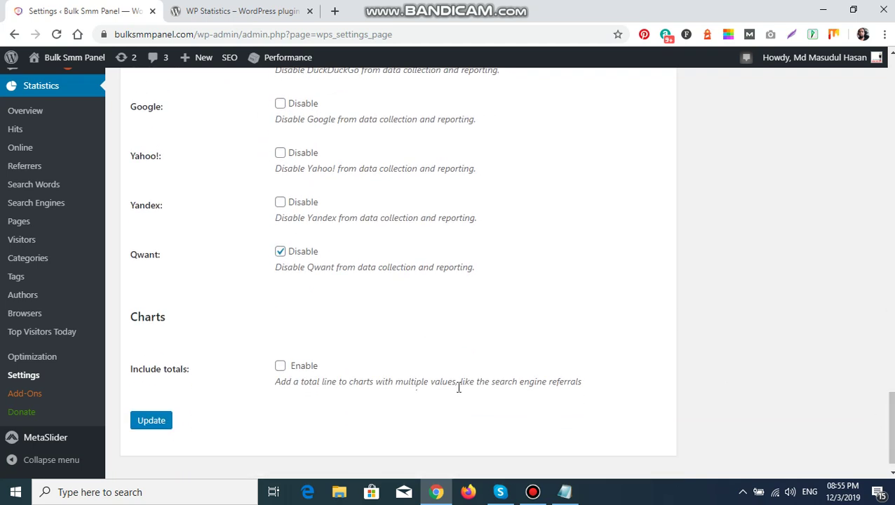
left_click(281, 252)
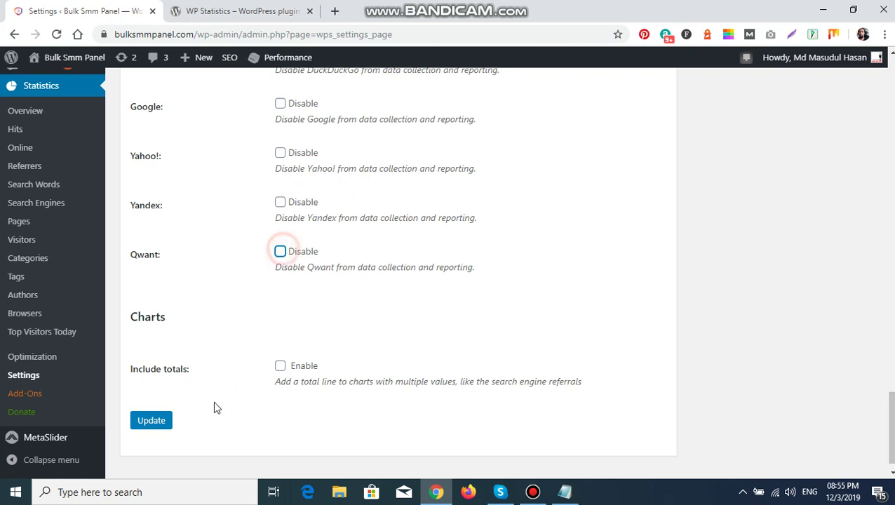
Step: Enable "Include totals" under Charts and save the general settings
left_click(280, 367)
left_click(160, 419)
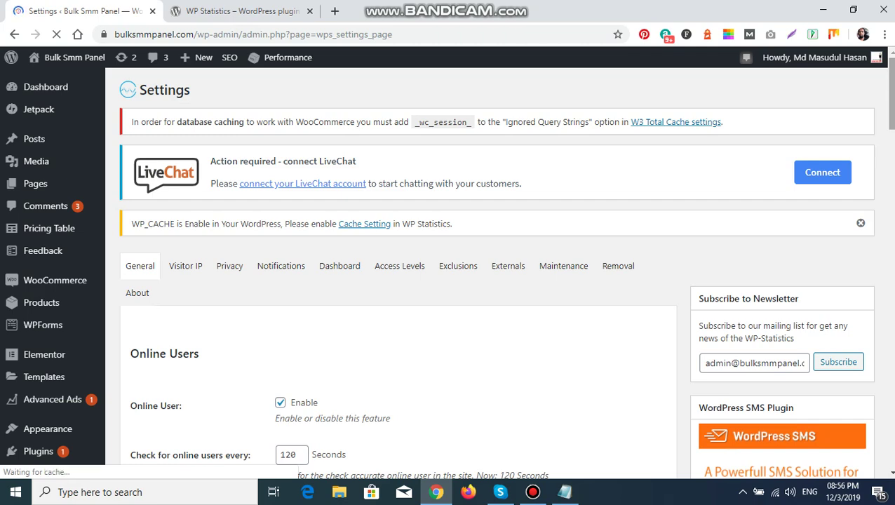
Step: Review the saved cache, miscellaneous and search engine settings, and open the statistics Overview
scroll(393, 274, "down", 6)
scroll(393, 274, "down", 10)
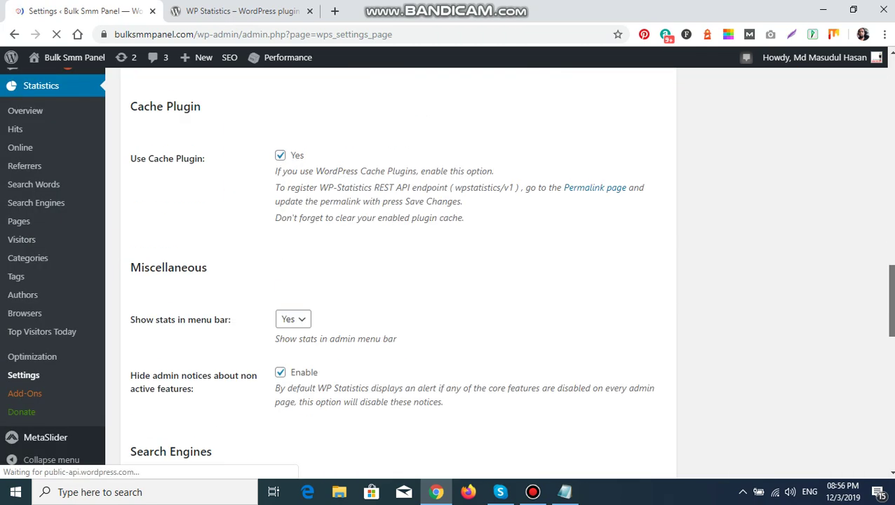
scroll(274, 386, "down", 5)
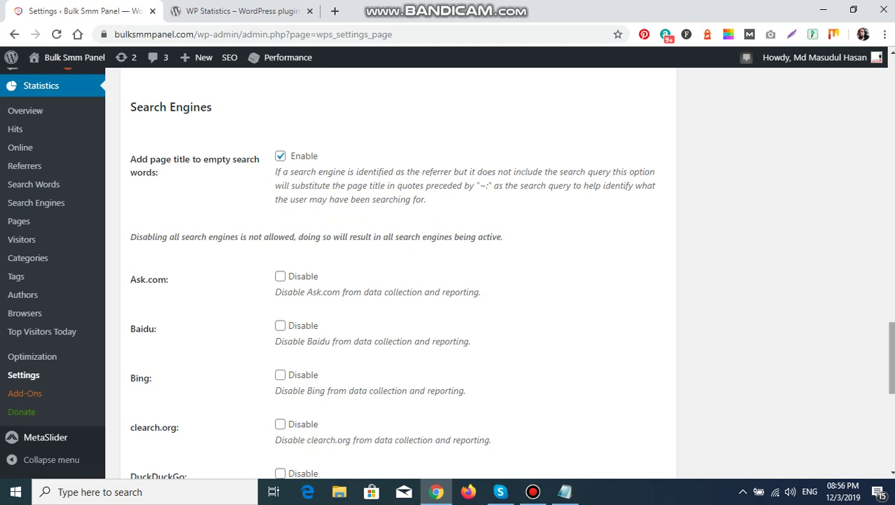
scroll(393, 274, "up", 2)
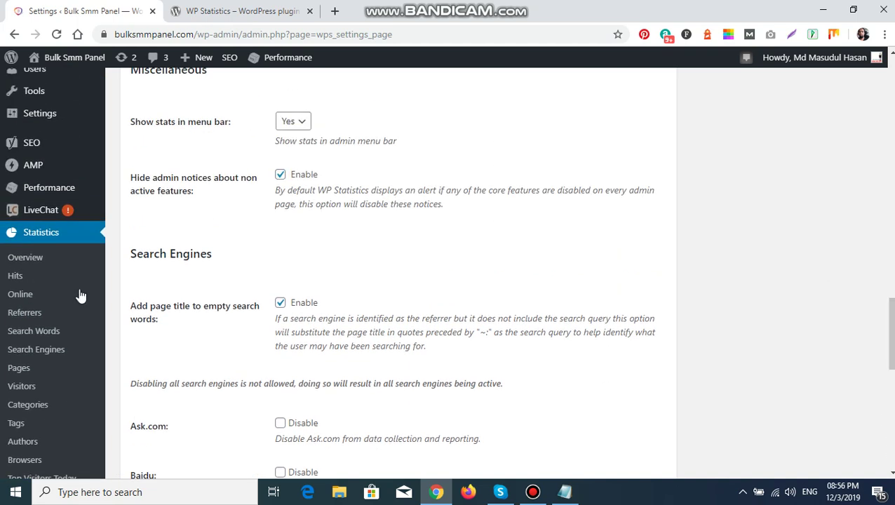
left_click(25, 259)
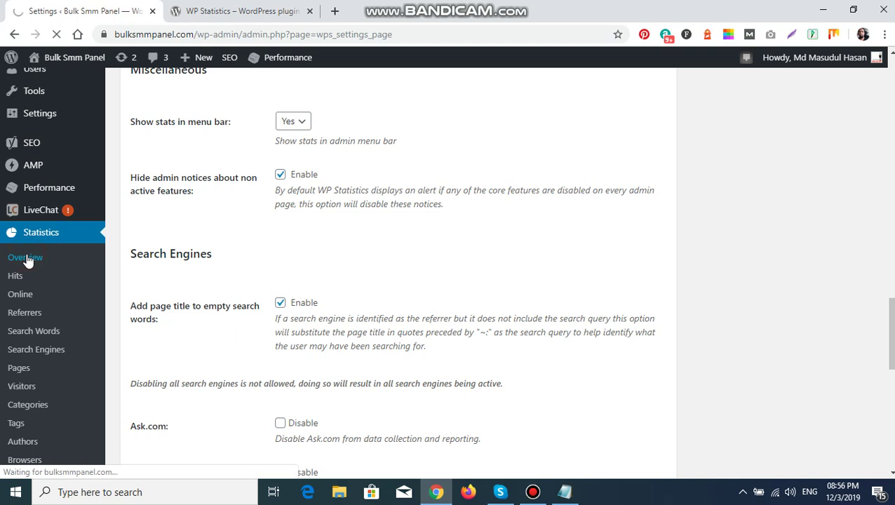
Step: Look through the WP Statistics plugin page on WordPress.org and return to the site's admin page
left_click(191, 7)
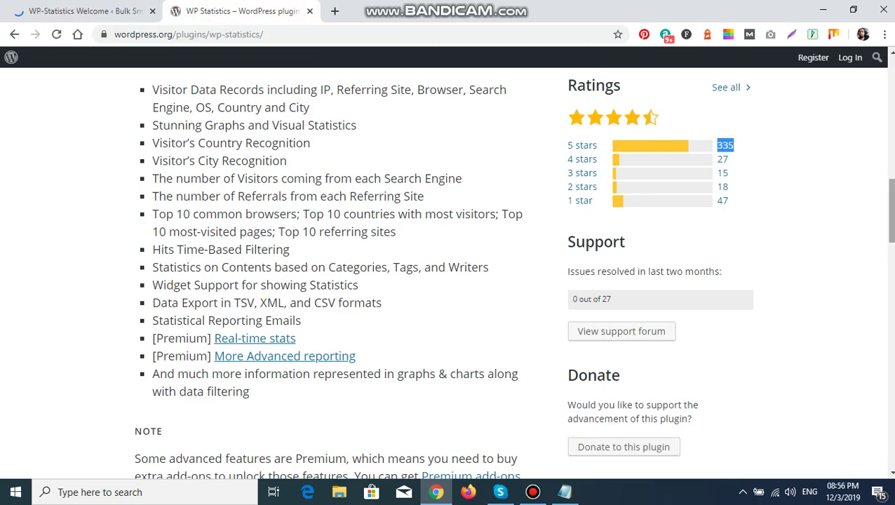
scroll(449, 274, "down", 15)
scroll(705, 73, "down", 3)
scroll(705, 73, "up", 15)
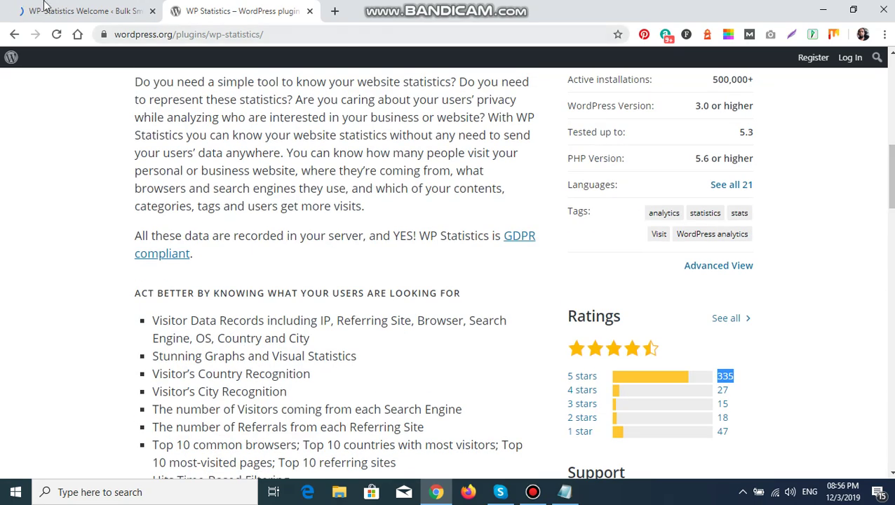
left_click(49, 7)
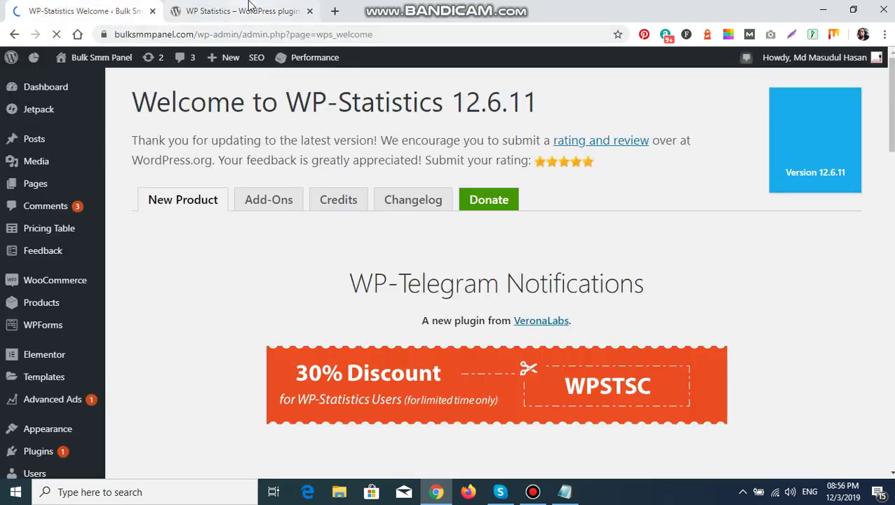
left_click(242, 10)
left_click(74, 8)
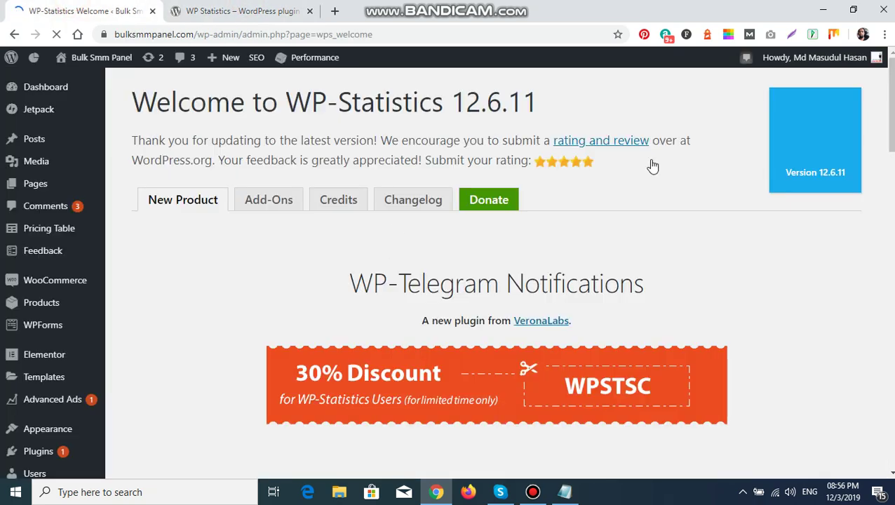
Step: Examine the new product features described on the WP-Statistics welcome page
scroll(522, 183, "down", 3)
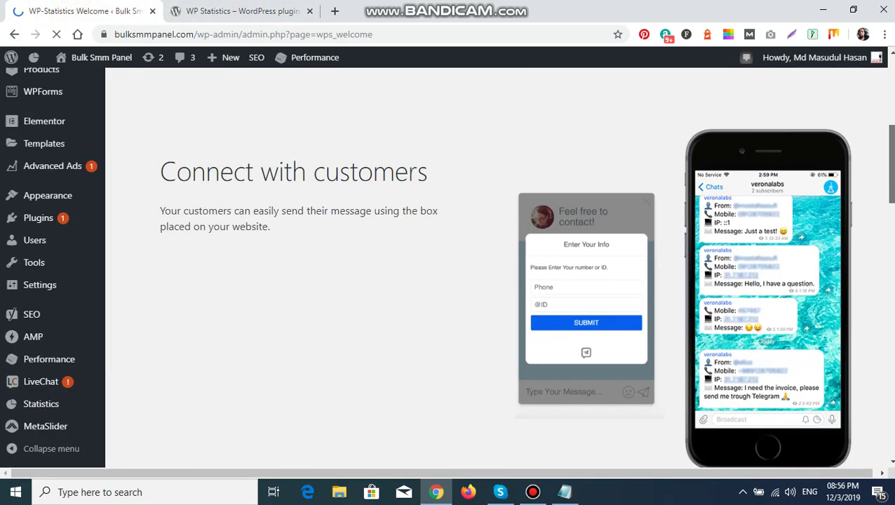
scroll(491, 267, "down", 10)
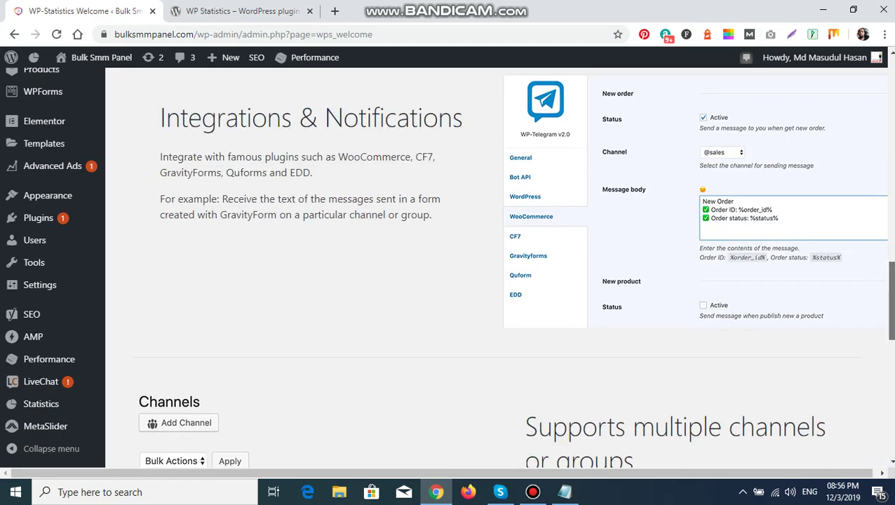
scroll(491, 267, "down", 5)
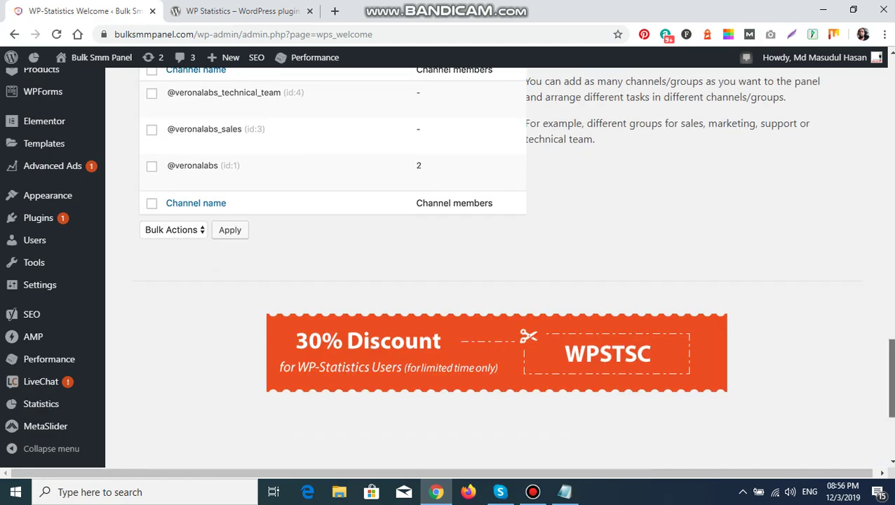
scroll(491, 267, "up", 4)
scroll(491, 267, "up", 3)
scroll(491, 267, "down", 5)
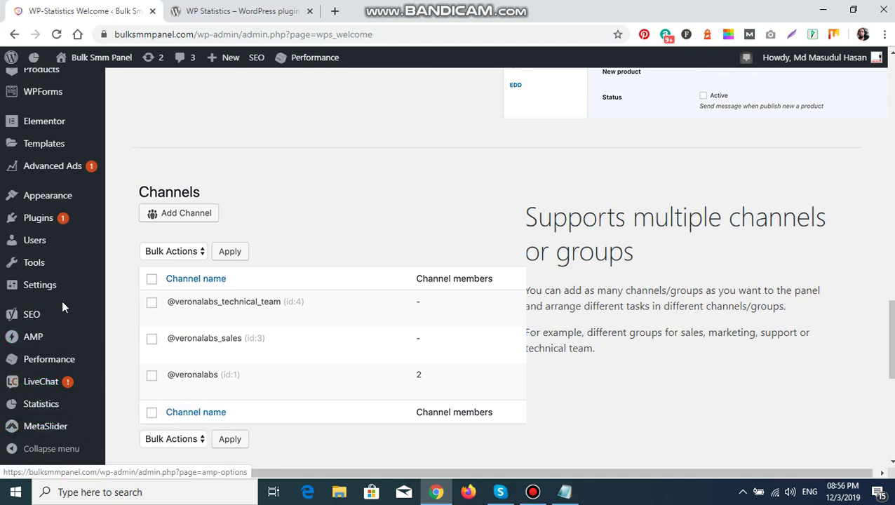
Step: Open the Statistics overview page and look over its summary, hit, browser and visitor widgets
left_click(43, 405)
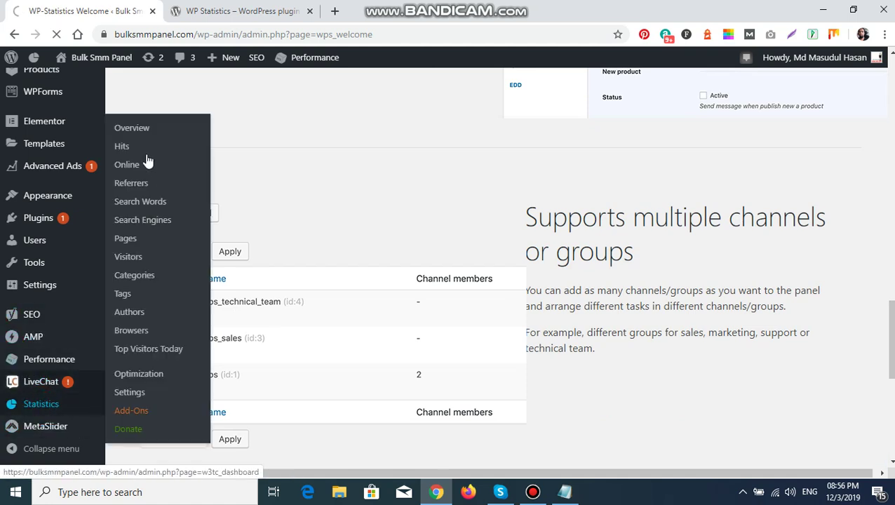
left_click(121, 147)
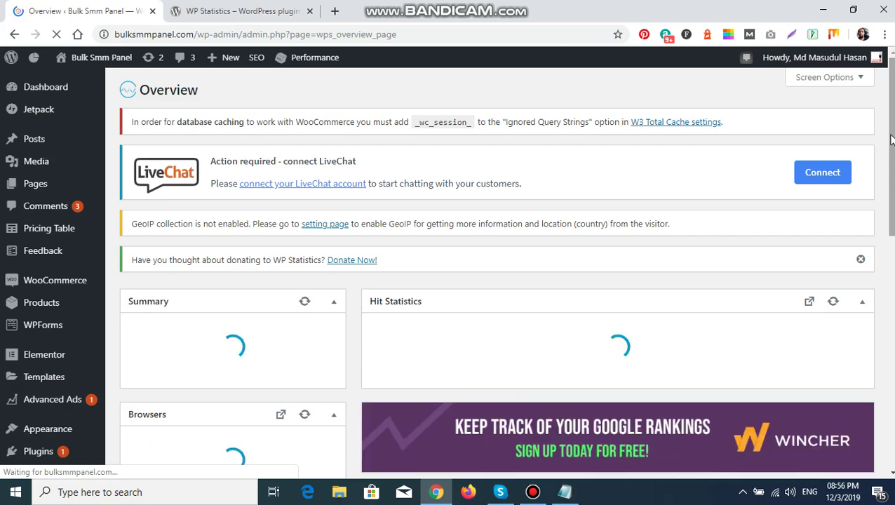
left_click_drag(893, 127, 894, 177)
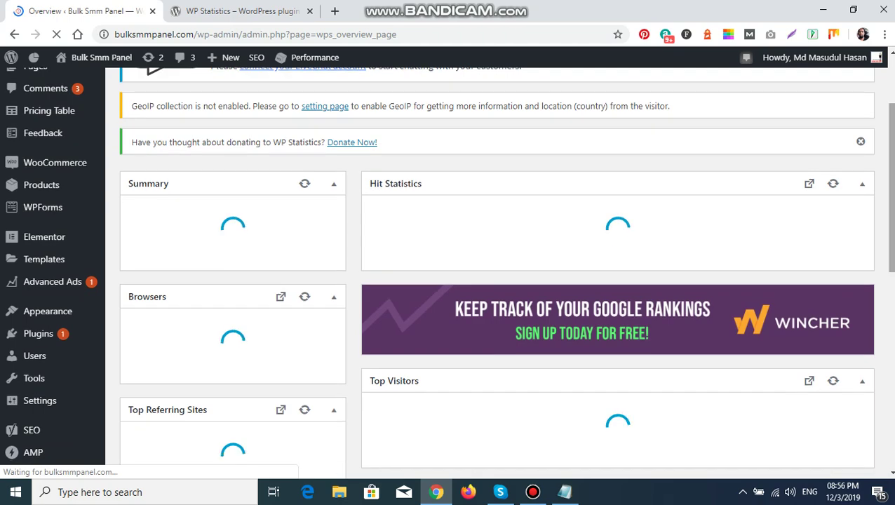